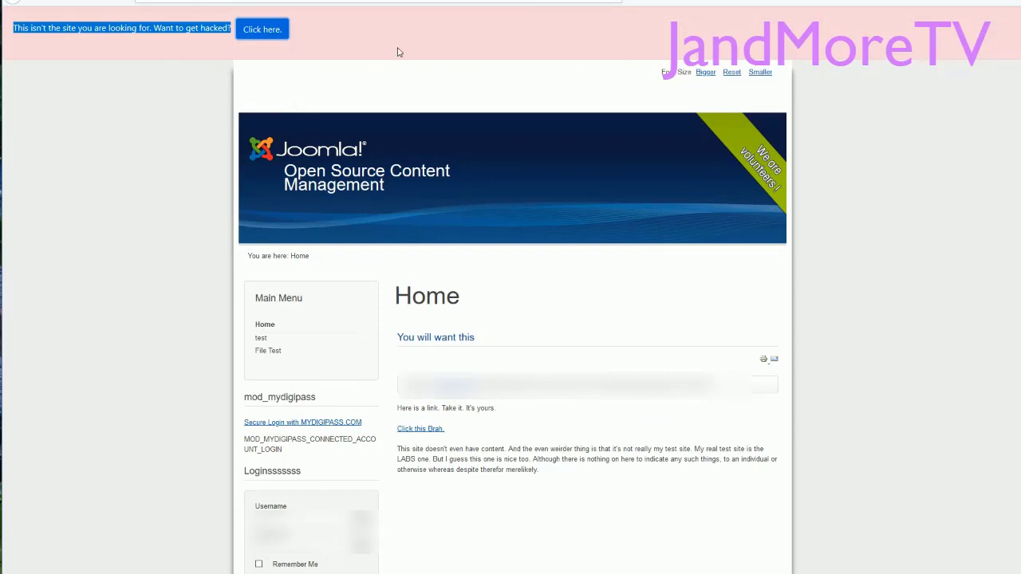
left_click(70, 45)
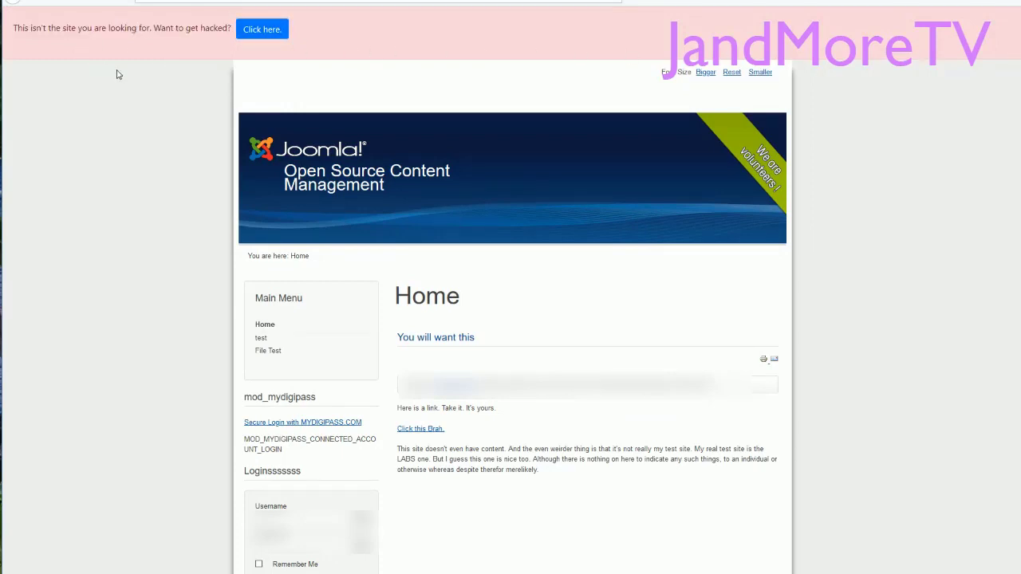
left_click(264, 32)
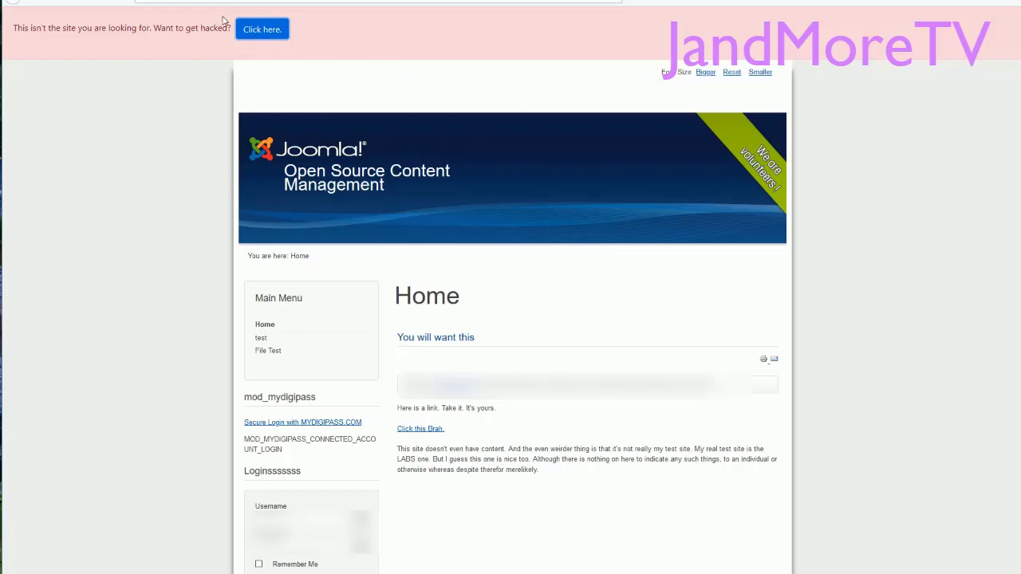
Reload the fake page to show the banner 'All passwords have been compromised. Please reset your password.'.
left_click(268, 32)
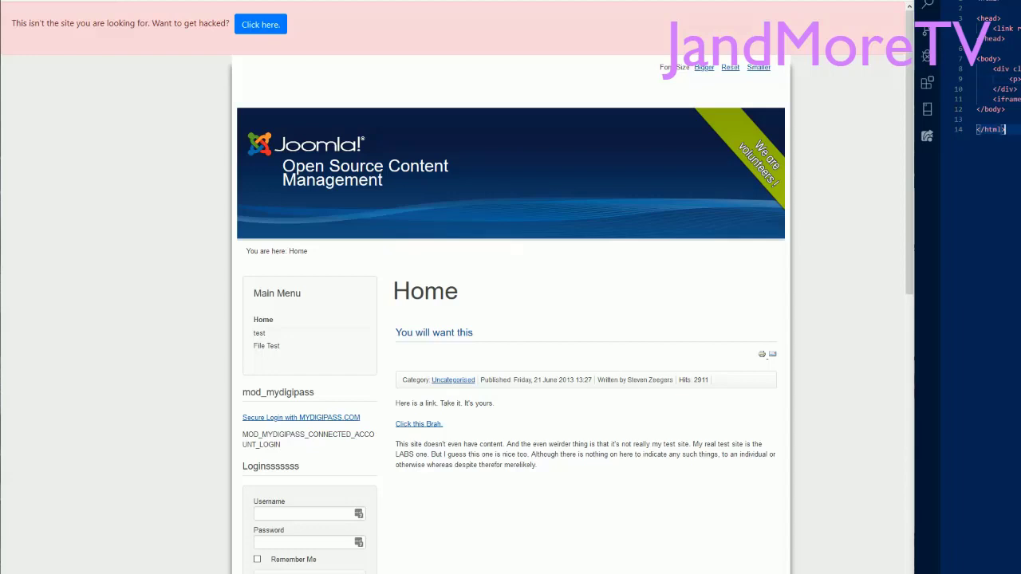
key("alt+Tab")
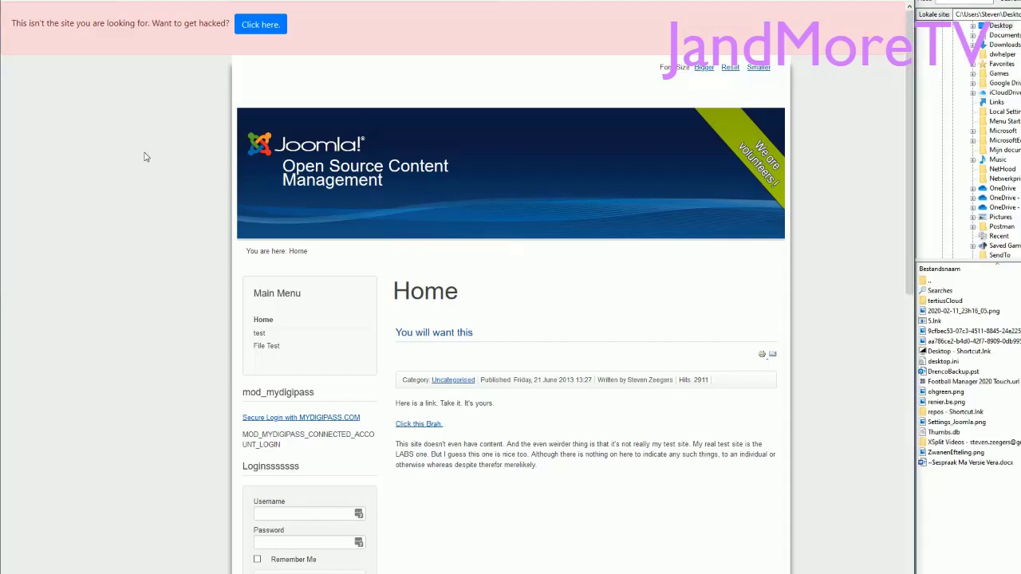
key("F5")
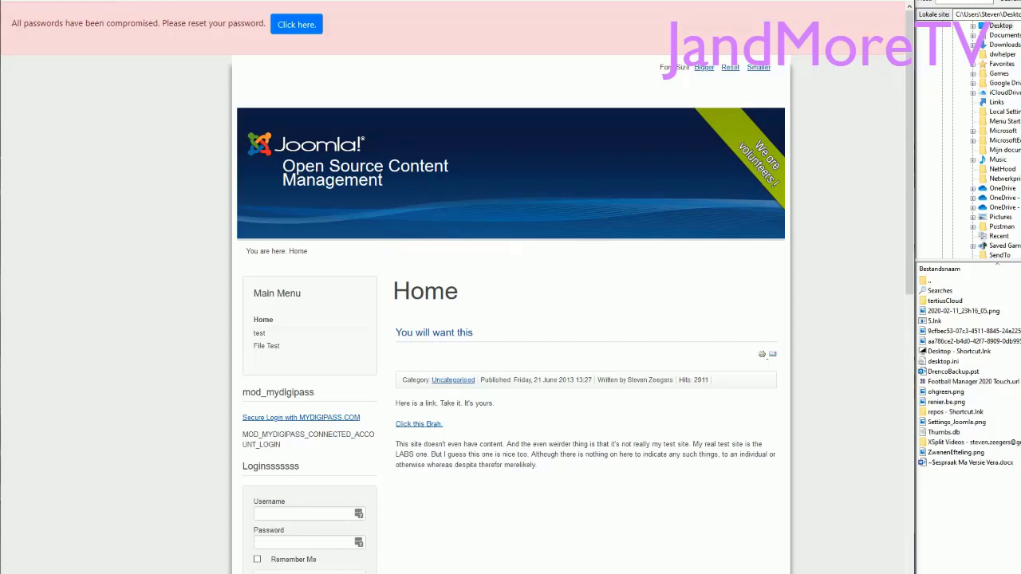
key("alt+Tab")
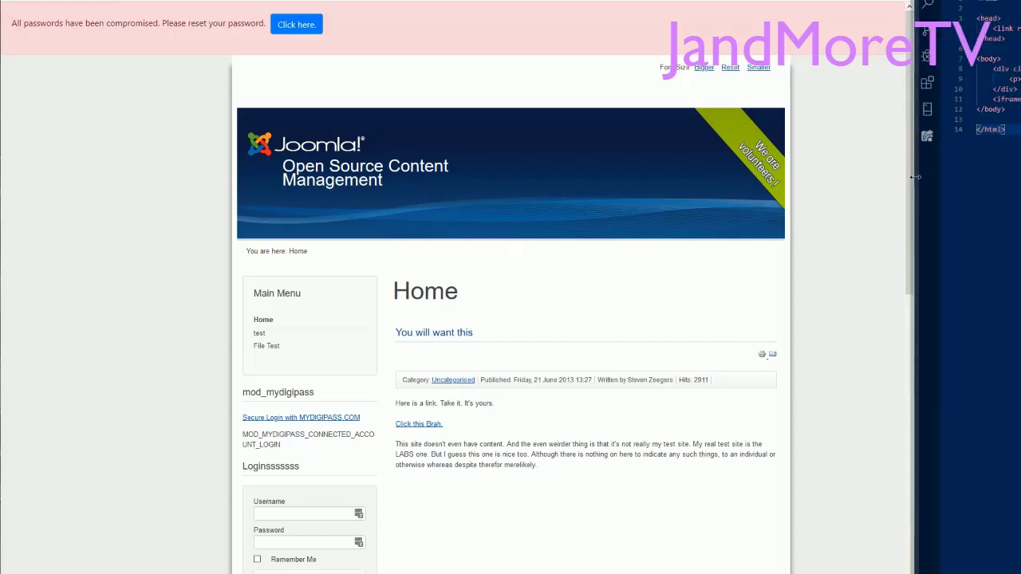
left_click_drag(916, 177, 969, 165)
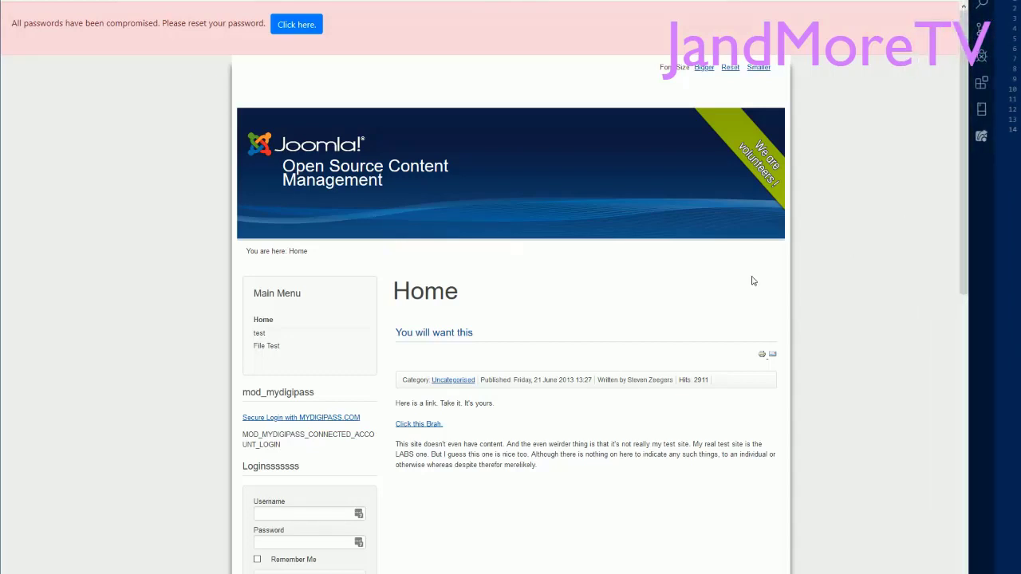
triple_click(434, 333)
Go to Components > Admin Tools in the Joomla administrator.
left_click(423, 355)
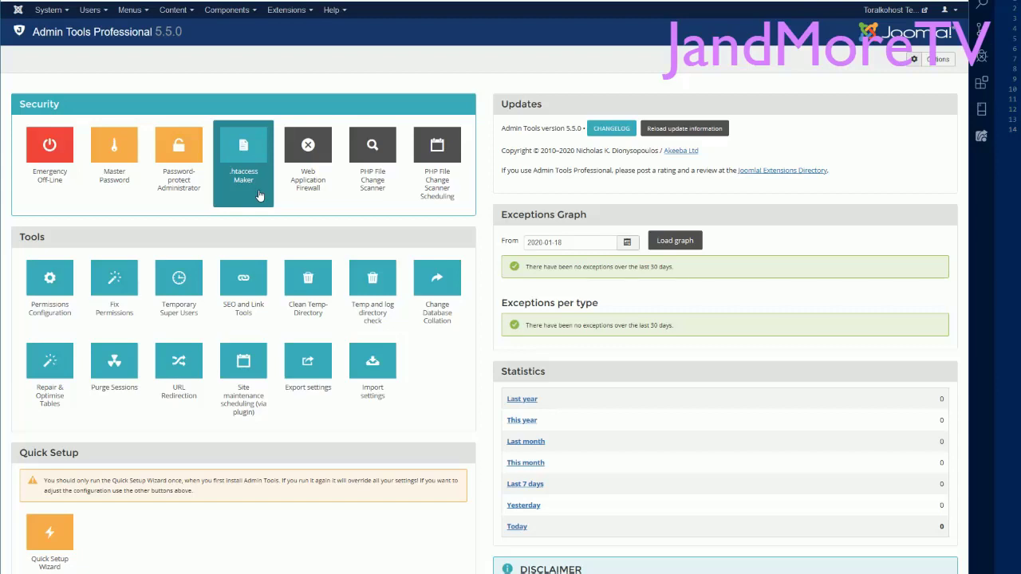
On the .htaccess Maker page, set 'Protect against clickjacking' to Yes.
left_click(240, 185)
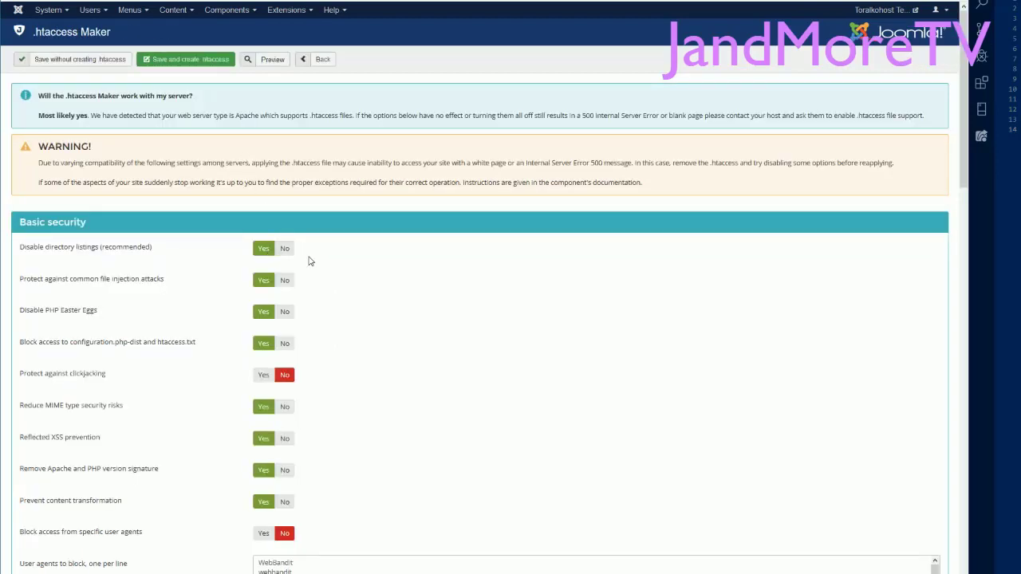
scroll(310, 260, "down", 2)
scroll(310, 261, "down", 2)
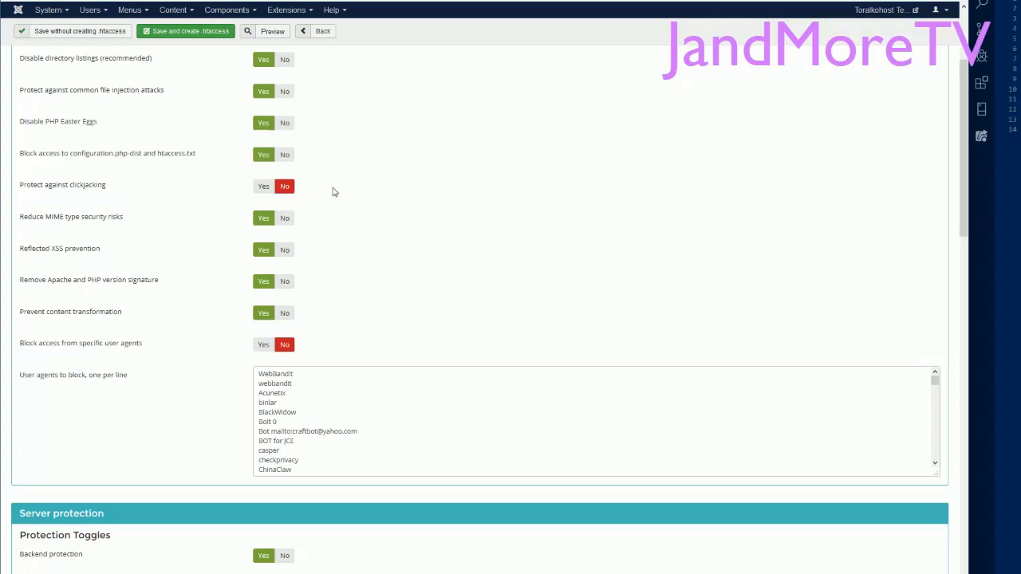
left_click(264, 191)
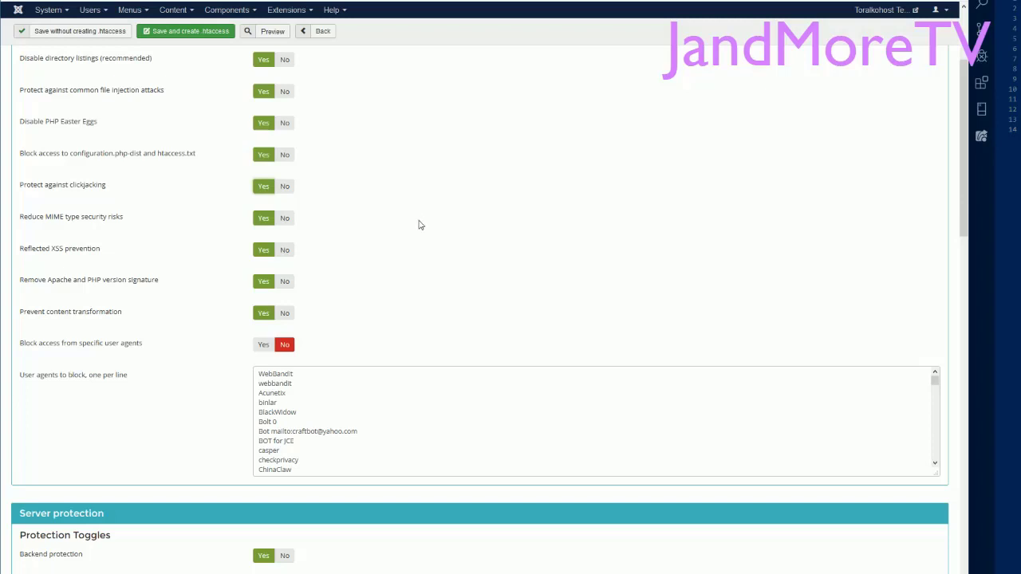
Save with 'Save and create .htaccess' to write the clickjacking-protected file.
left_click(179, 35)
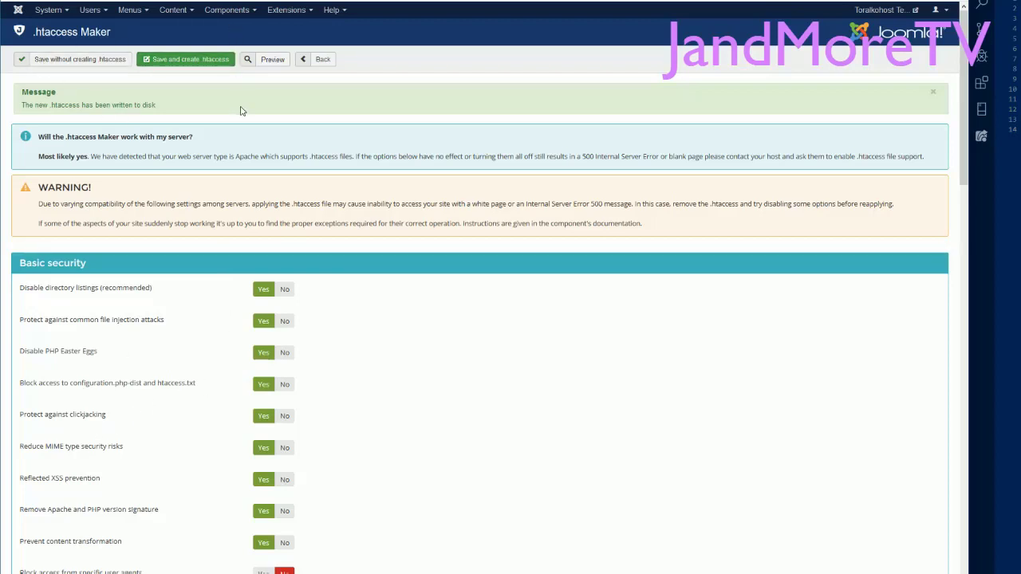
left_click(317, 60)
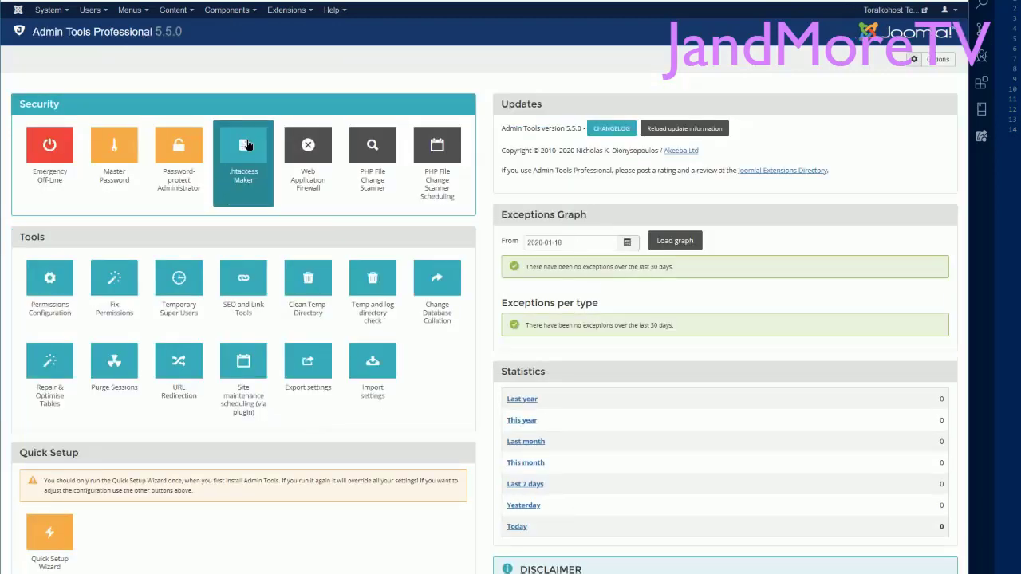
left_click(246, 145)
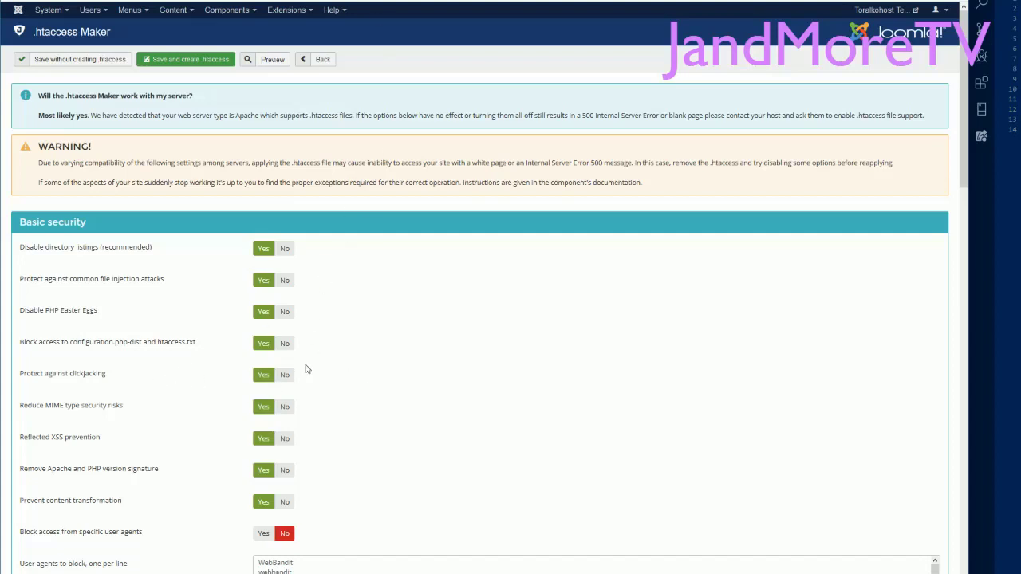
Write an .htaccess with clickjacking protection set to No, then set the toggle back to Yes.
left_click(285, 374)
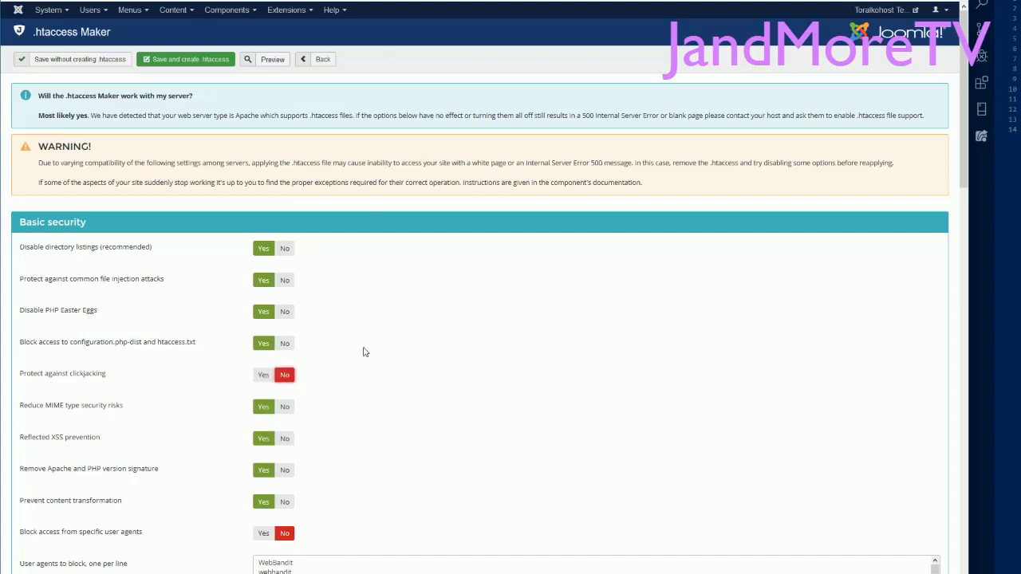
left_click(220, 60)
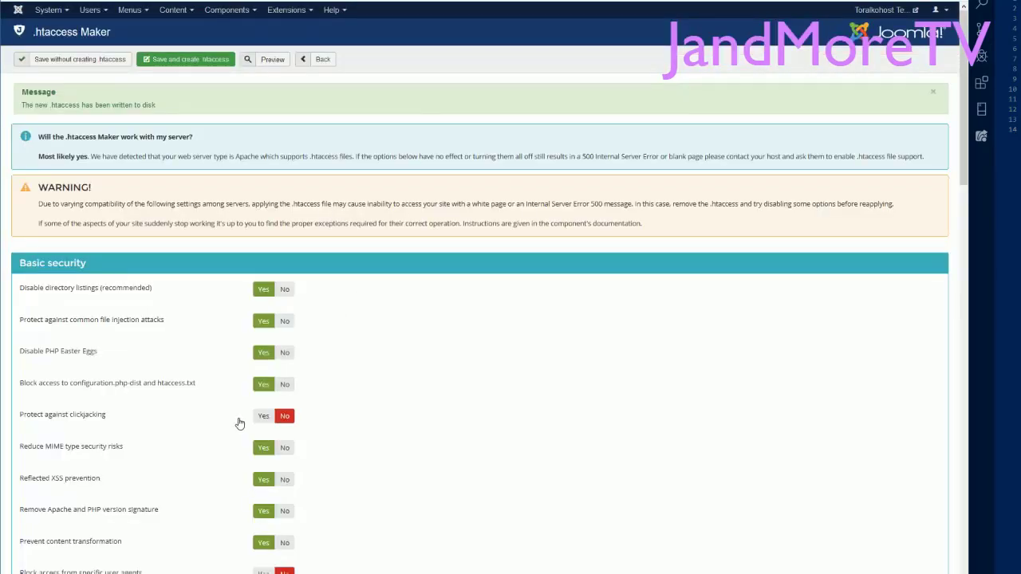
left_click(263, 415)
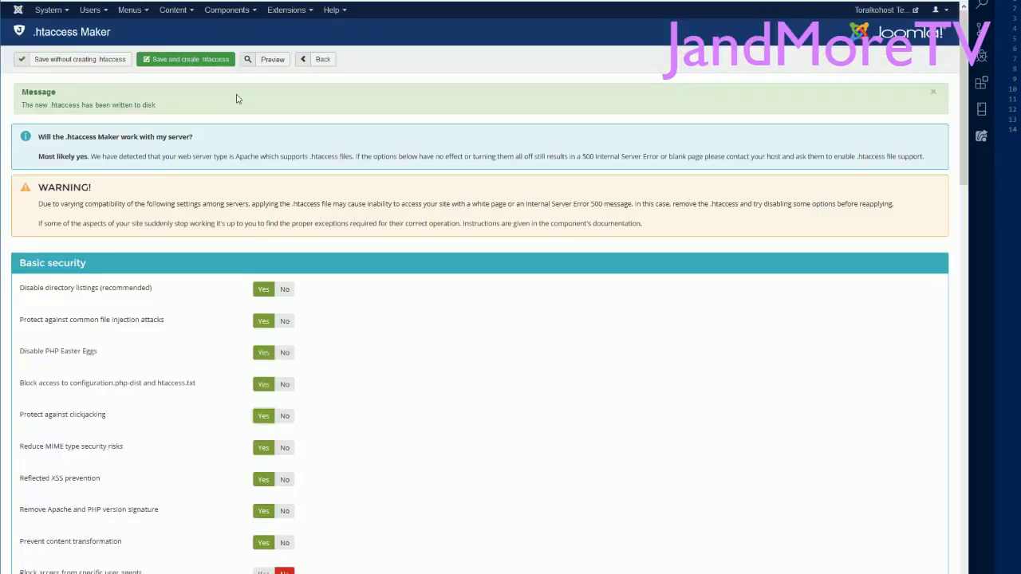
Write the .htaccess with clickjacking protection on and reload the fake alert page with F5.
left_click(198, 64)
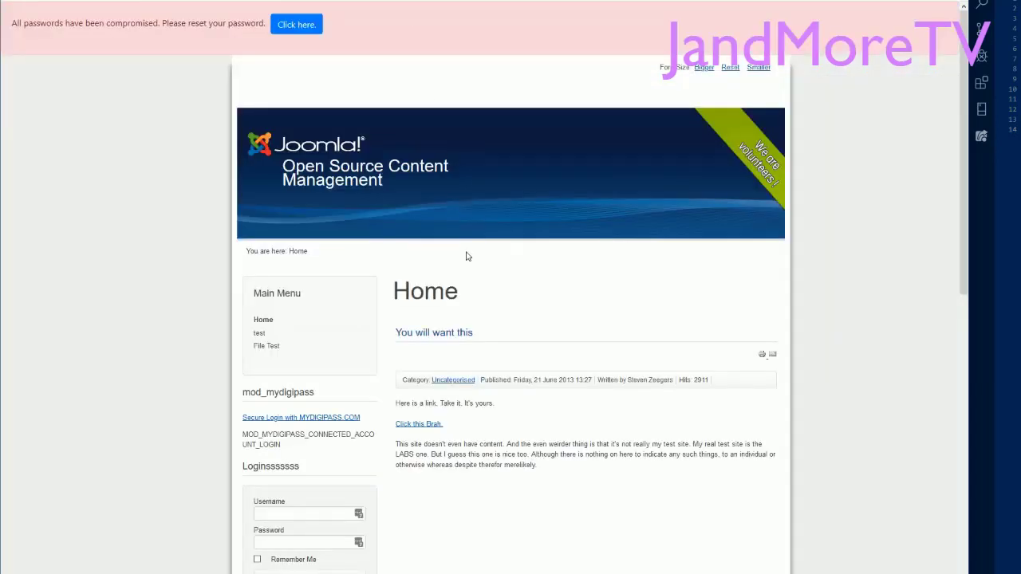
key("F5")
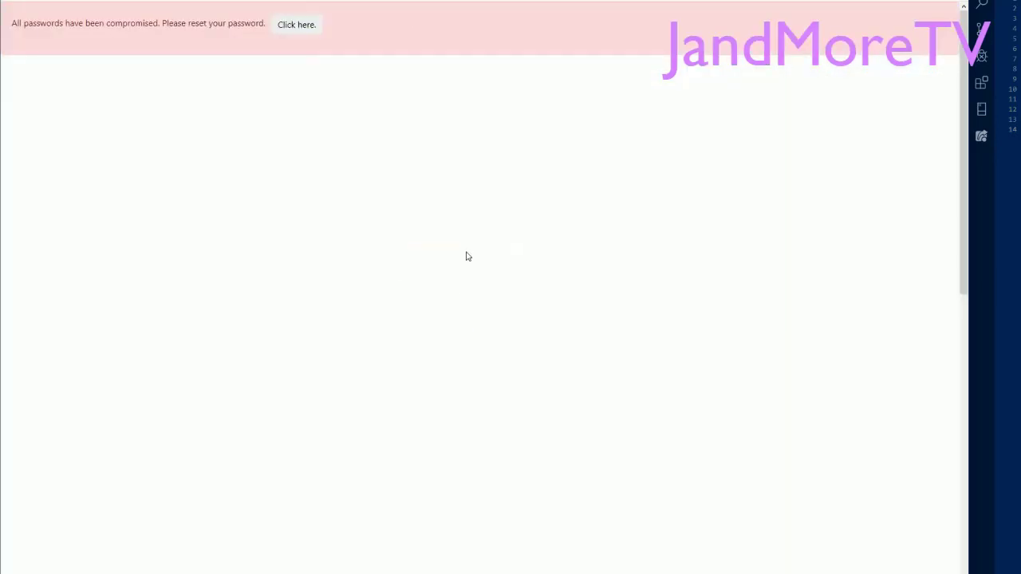